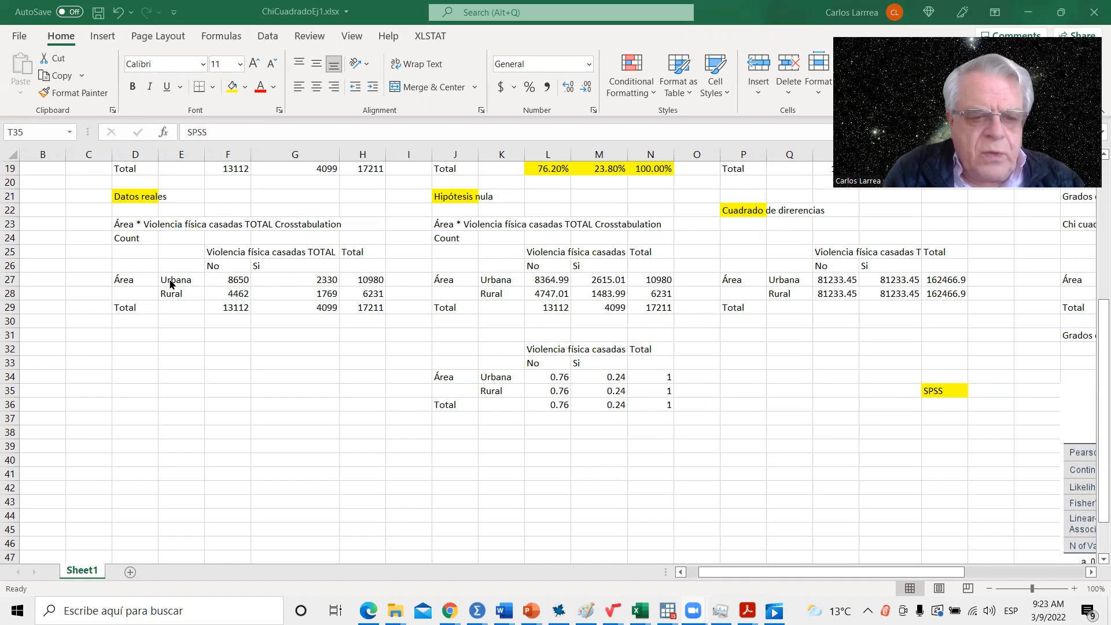
- Examine the observed counts for urban and rural areas in F27:G28 of the Datos reales table
left_click(232, 283)
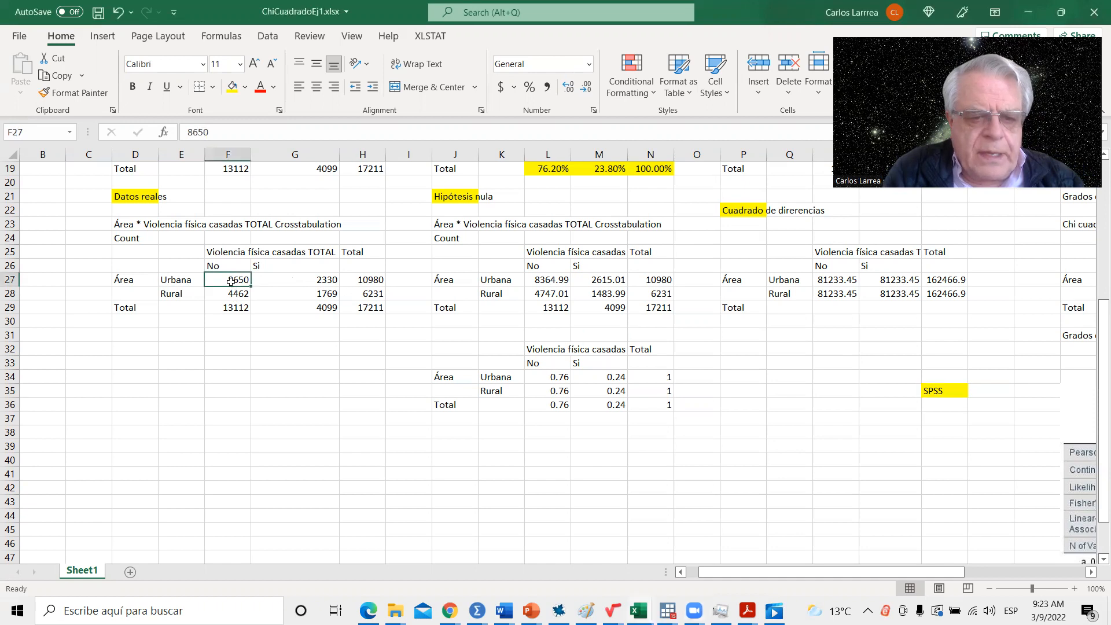
left_click(317, 279)
left_click(219, 295)
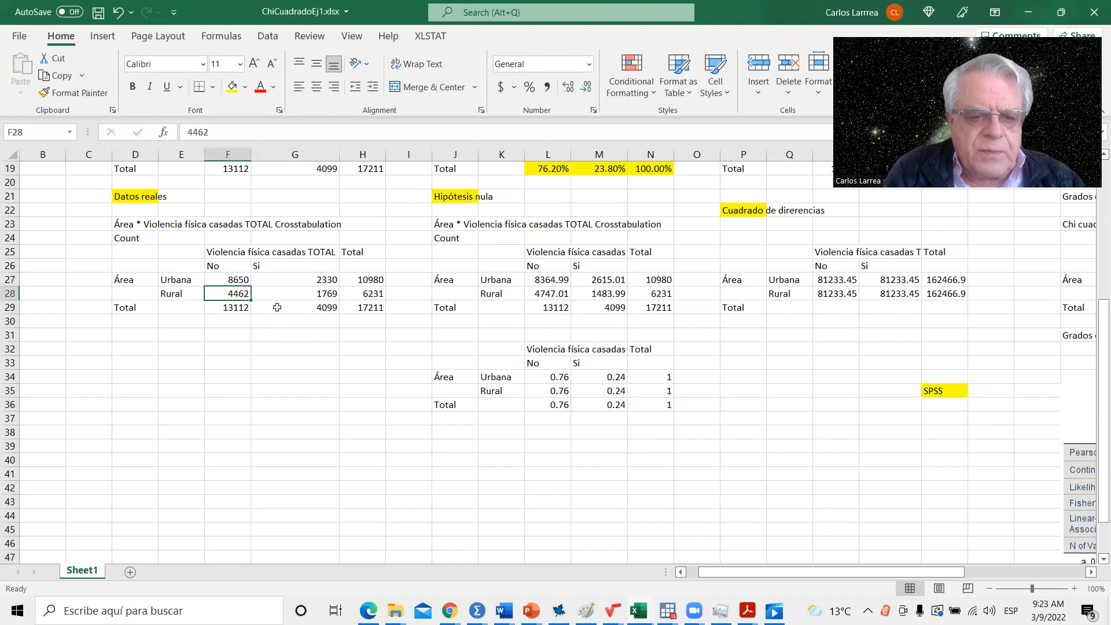
left_click(324, 294)
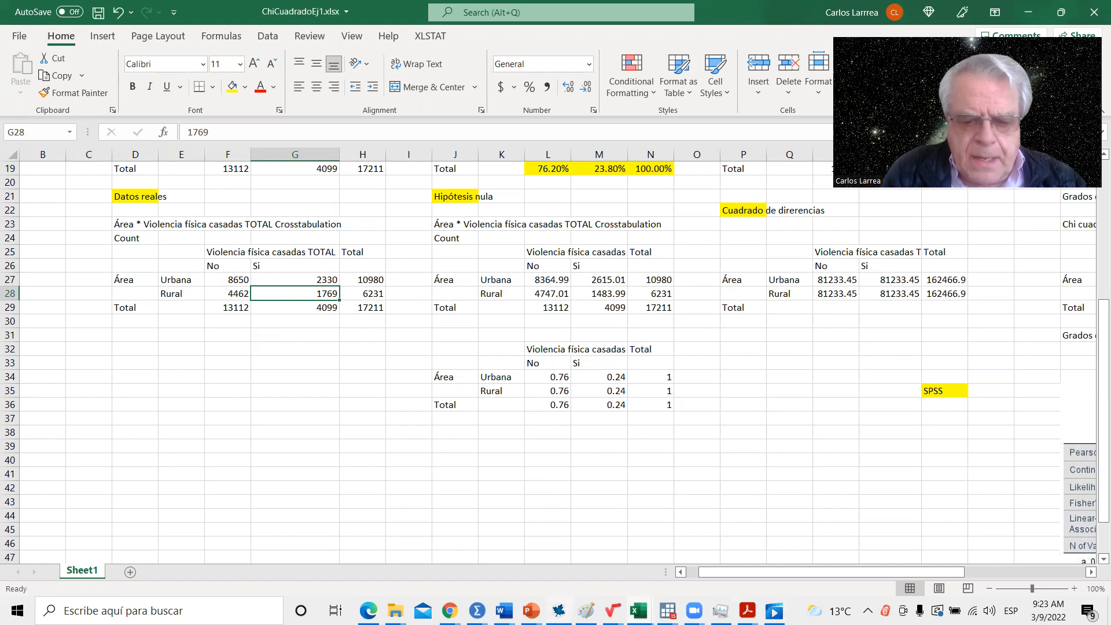
- Switch to the ChiCuadrado.pptx presentation in PowerPoint, review the Ejemplo slide's crosstabulations, and return to the Excel workbook
left_click(531, 611)
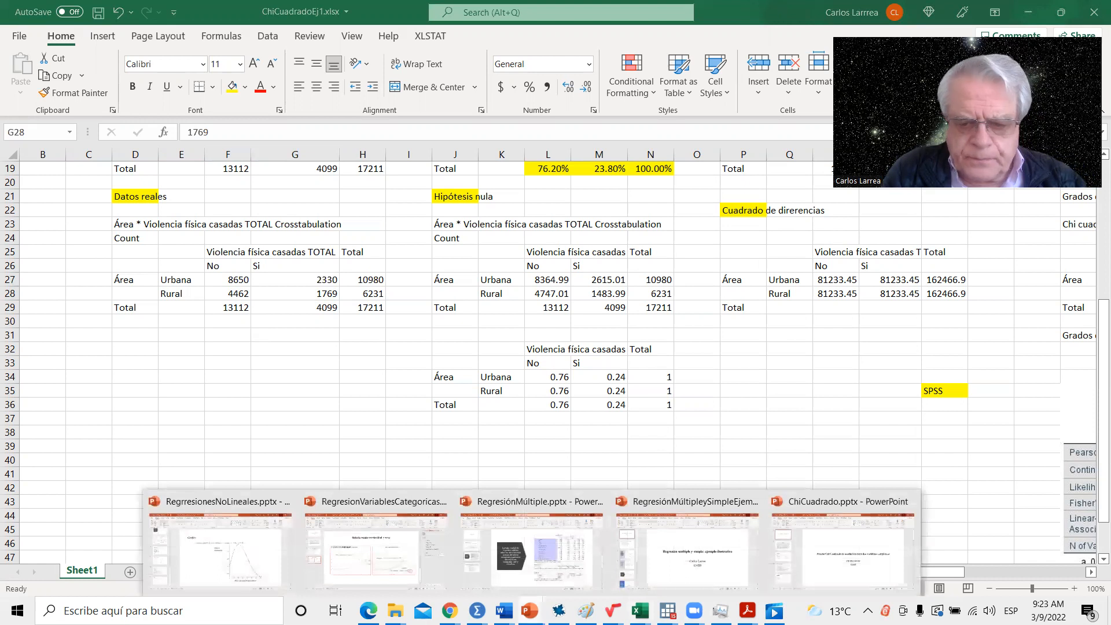
left_click(824, 564)
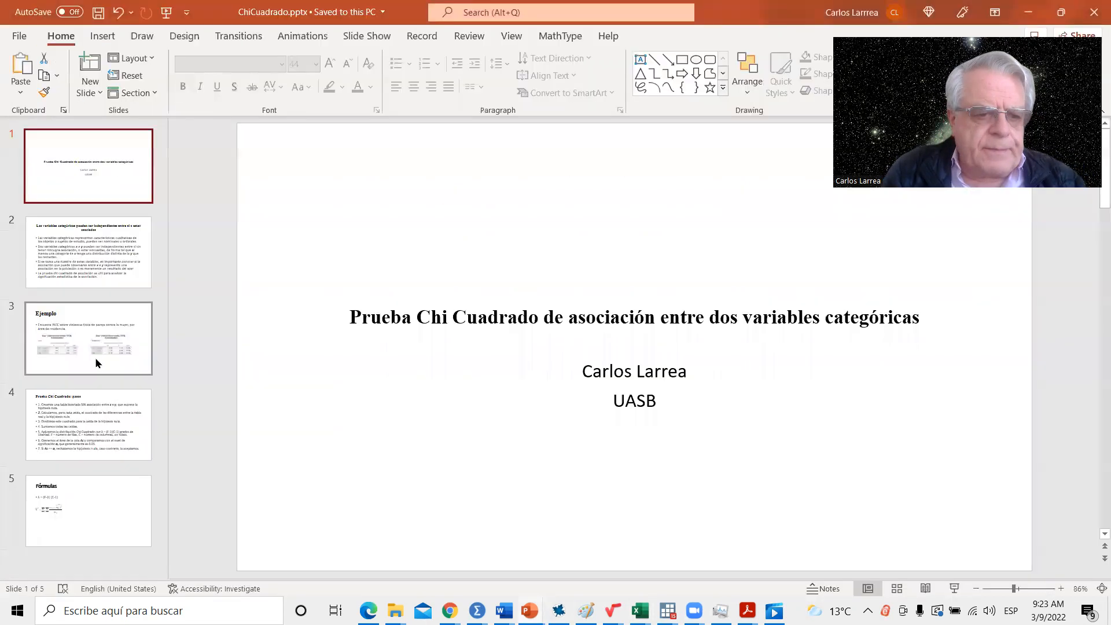
left_click(97, 362)
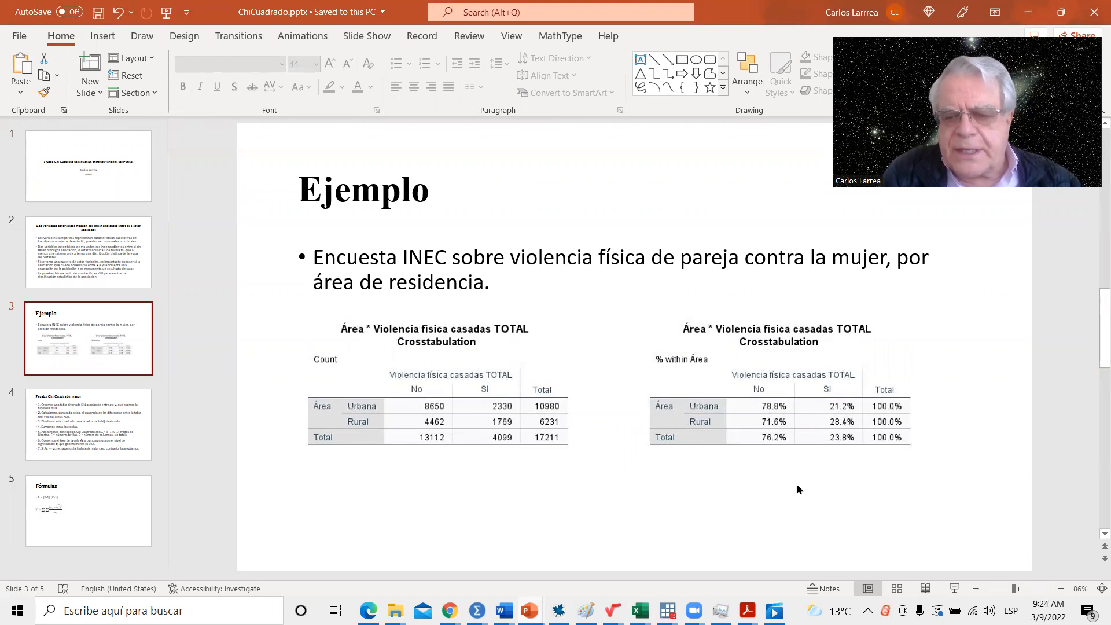
left_click(1028, 12)
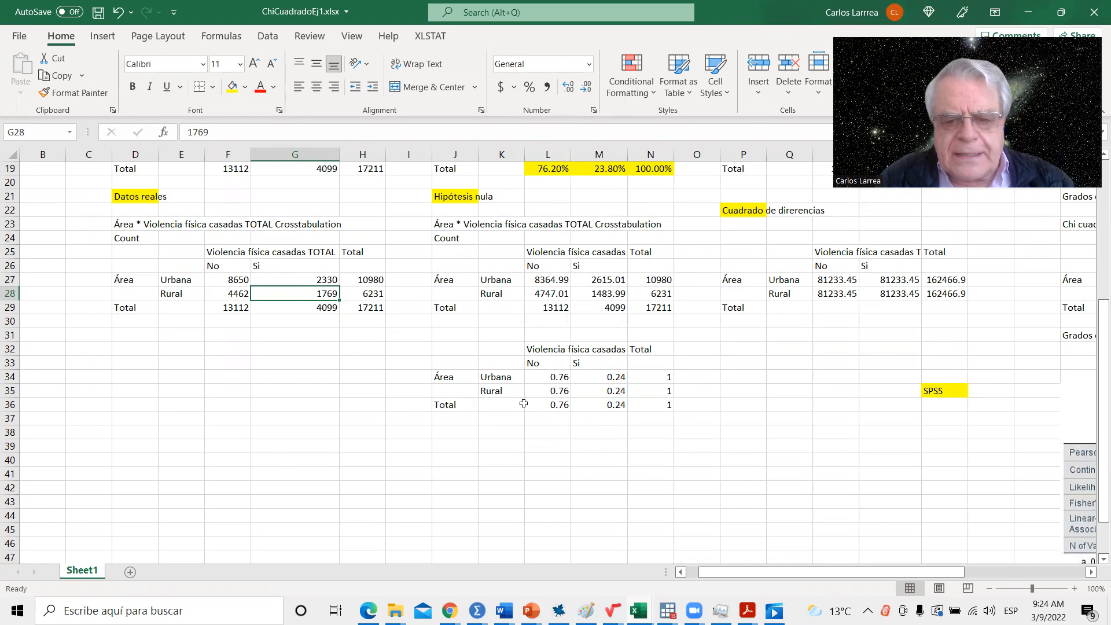
- Inspect the null-hypothesis proportion formulas in L36, M36, L35 and L34
left_click(554, 408)
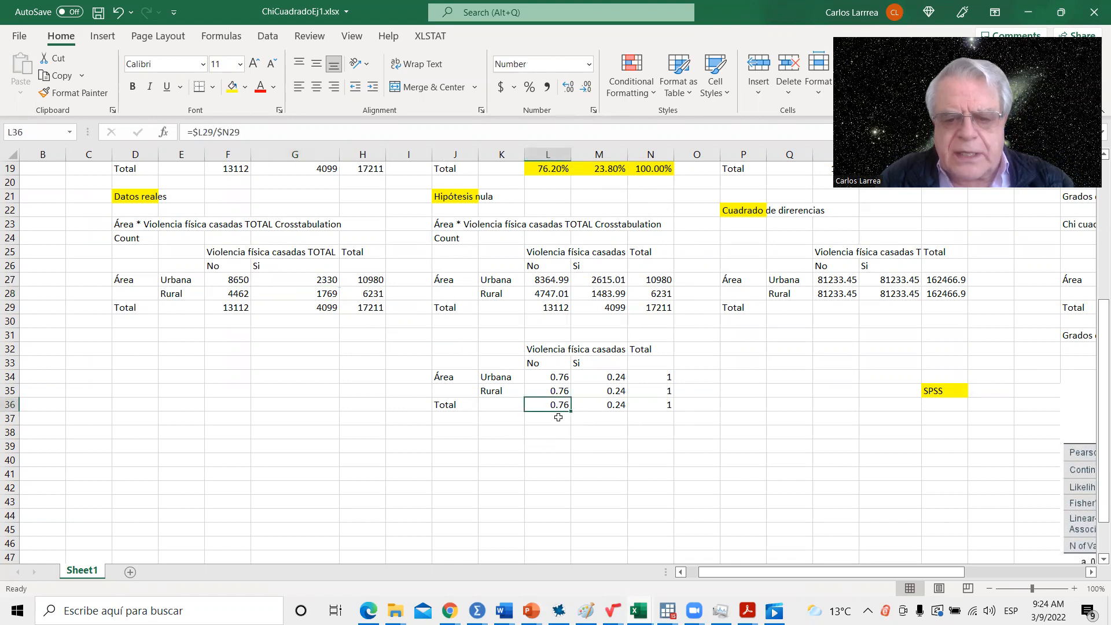
left_click(608, 407)
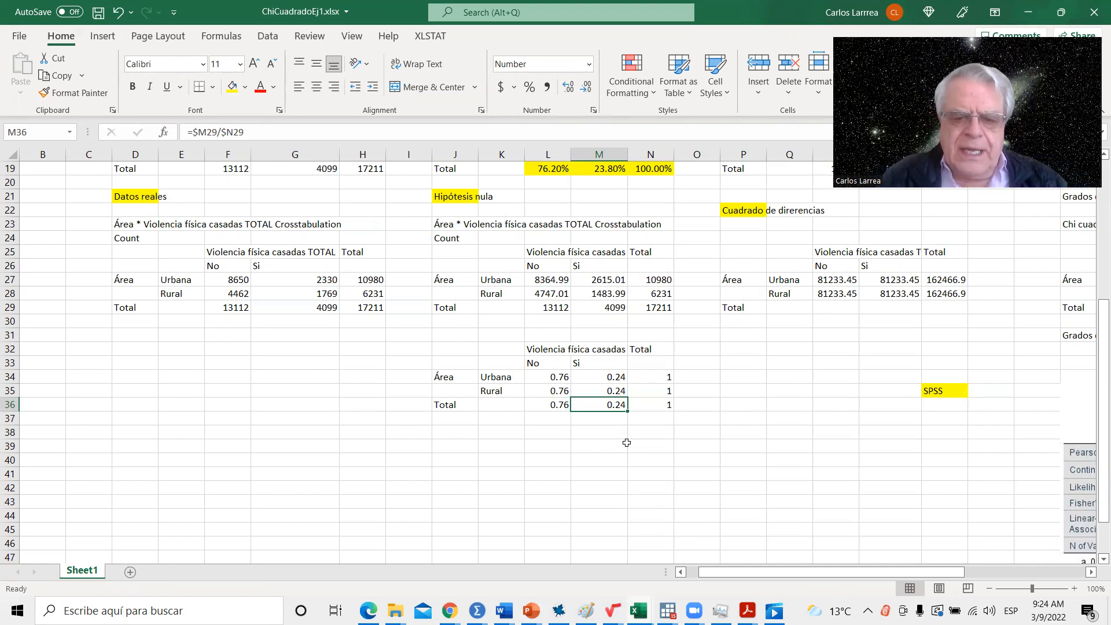
left_click(555, 389)
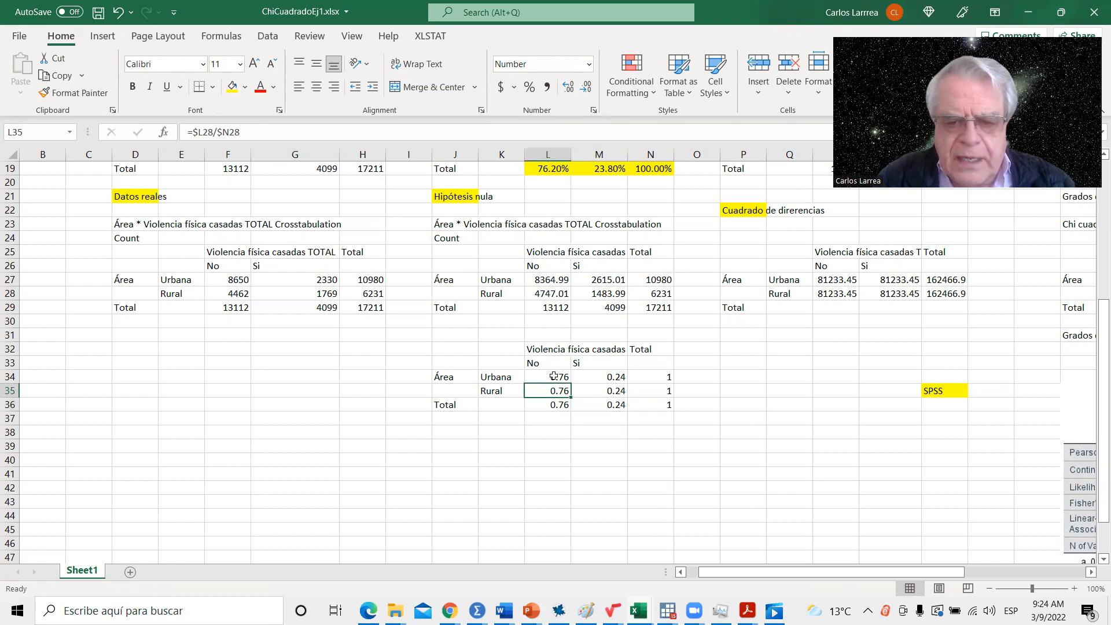
left_click(554, 377)
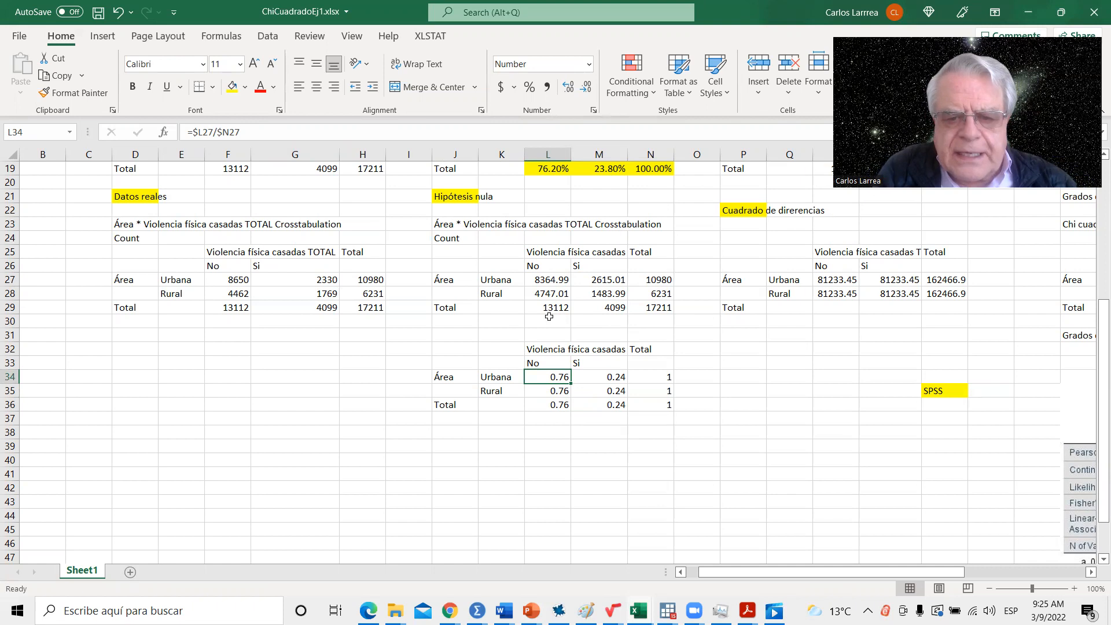
- Inspect the rural total in N28 and the expected-count formulas in L27:M28 of the Hipótesis nula table
left_click(663, 294)
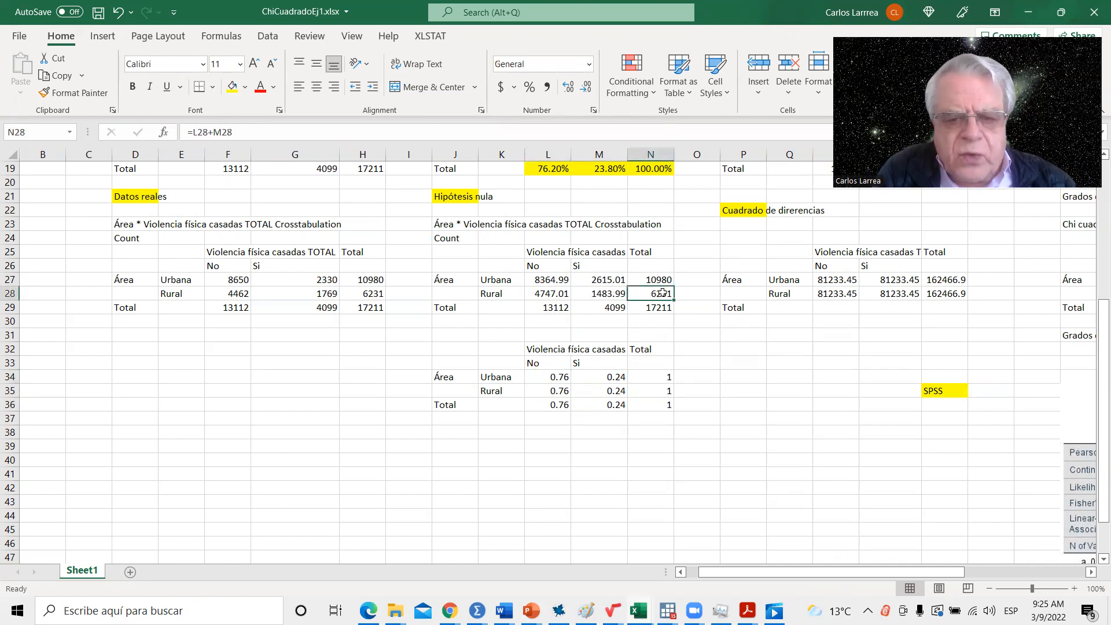
left_click(548, 293)
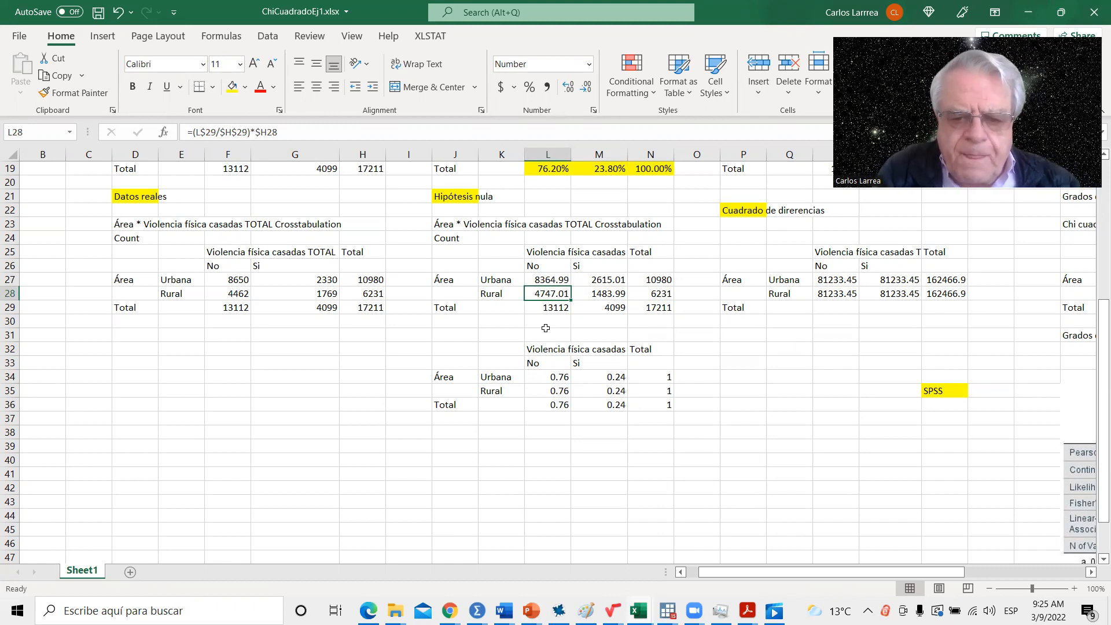
left_click(602, 293)
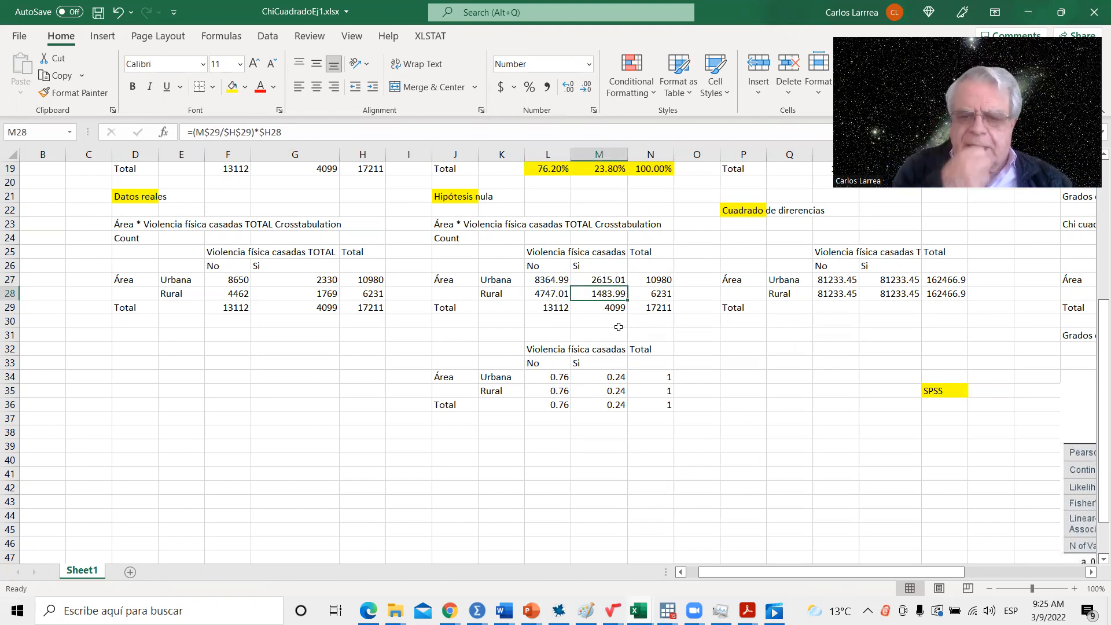
left_click(603, 279)
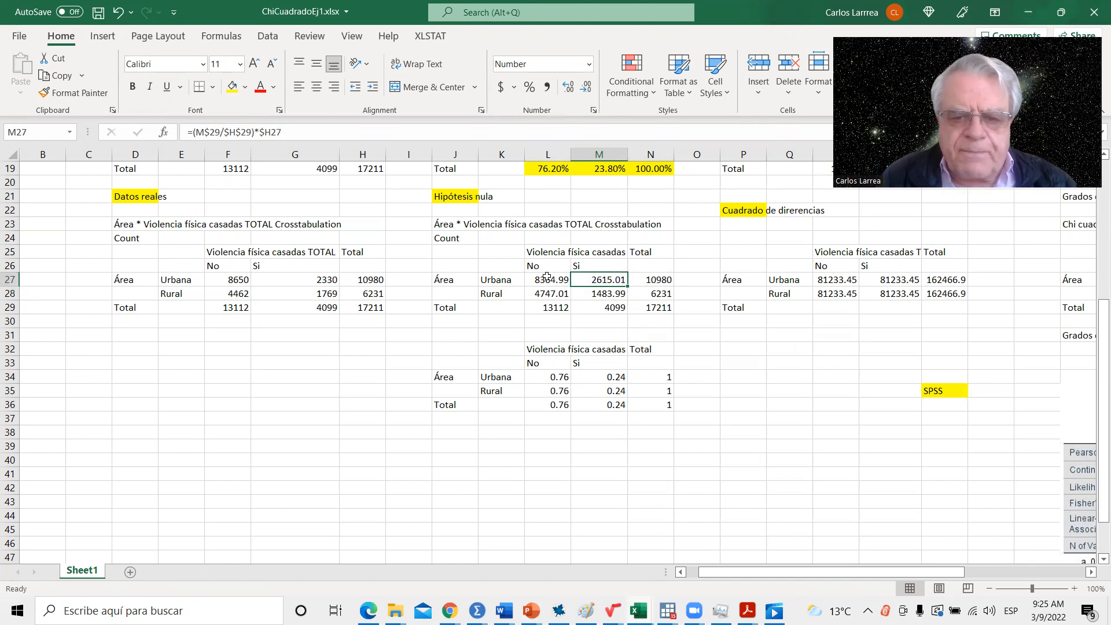
left_click(545, 278)
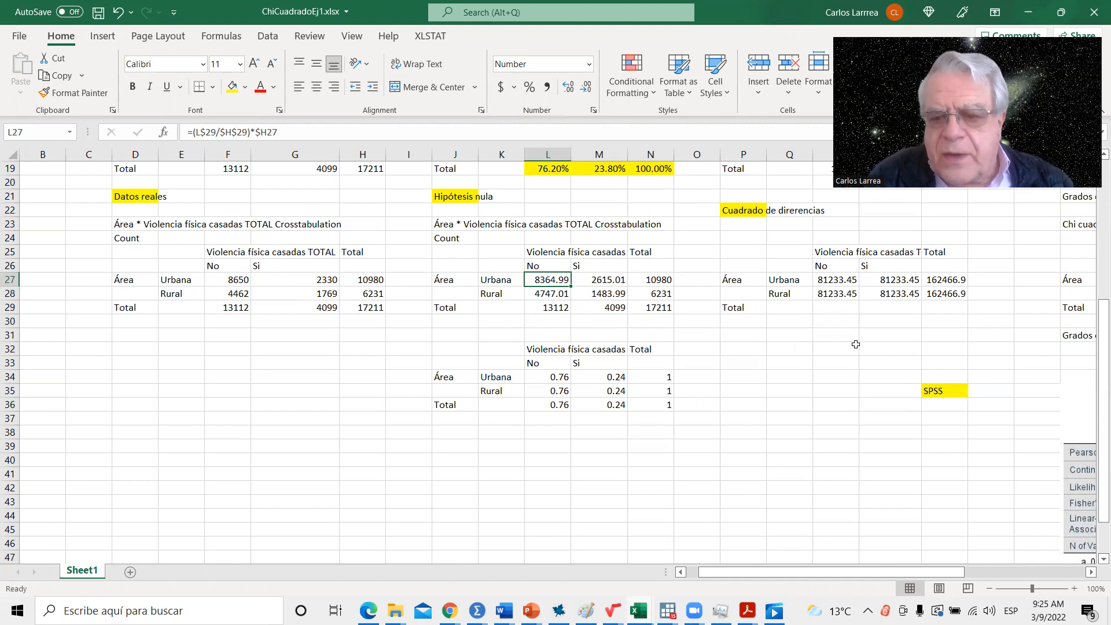
- Trace the cells referenced by the squared-difference formula in R27, leaving the formula as it is
left_click(831, 278)
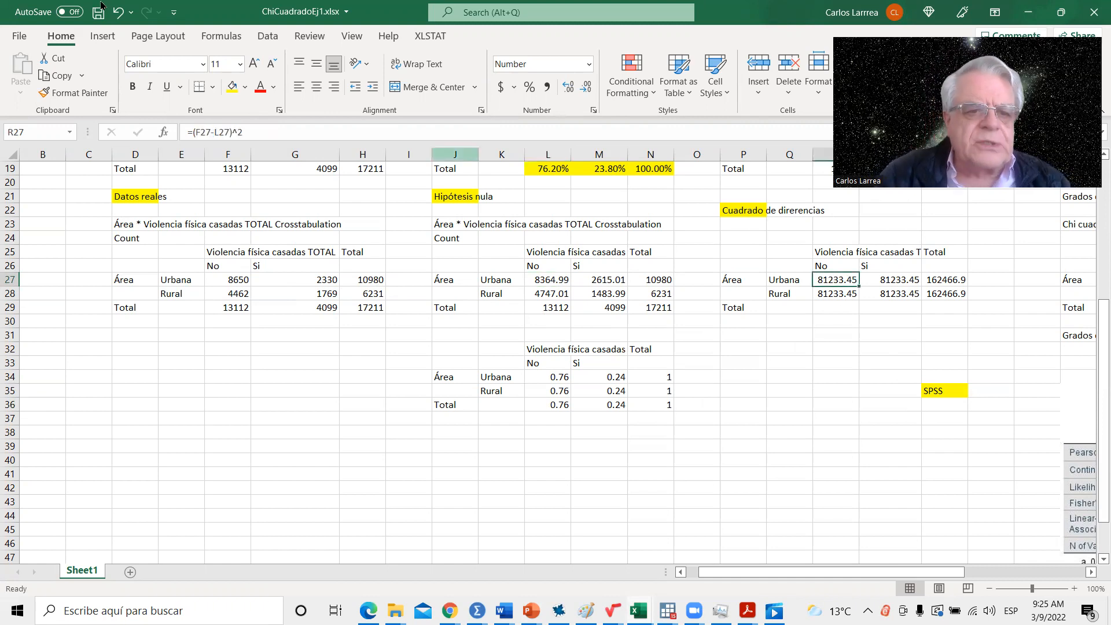
left_click(206, 133)
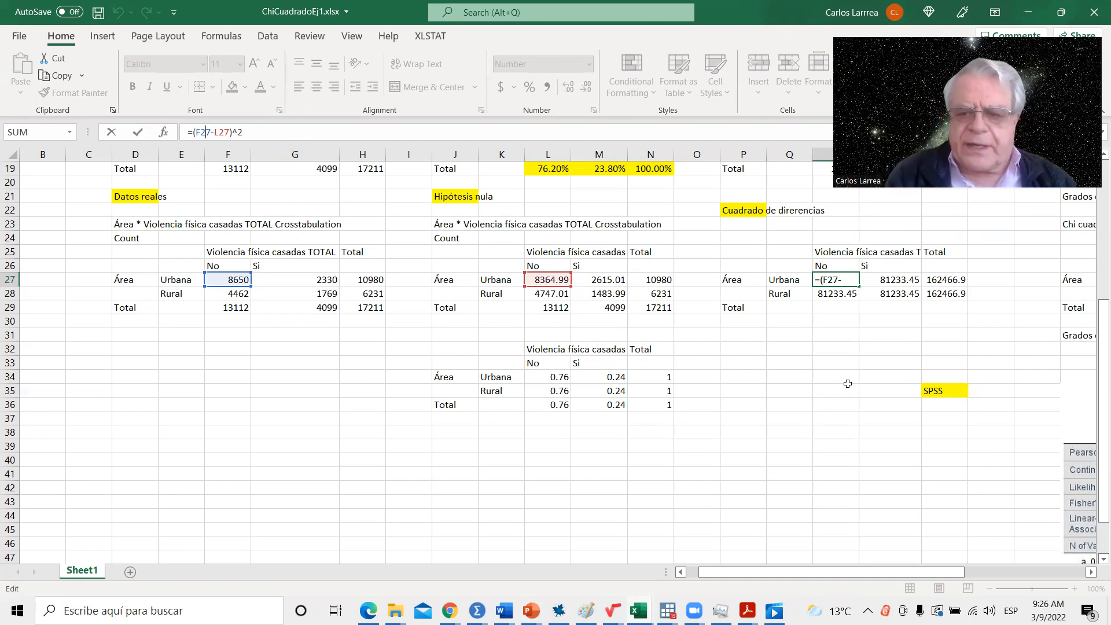
key("ctrl+Return")
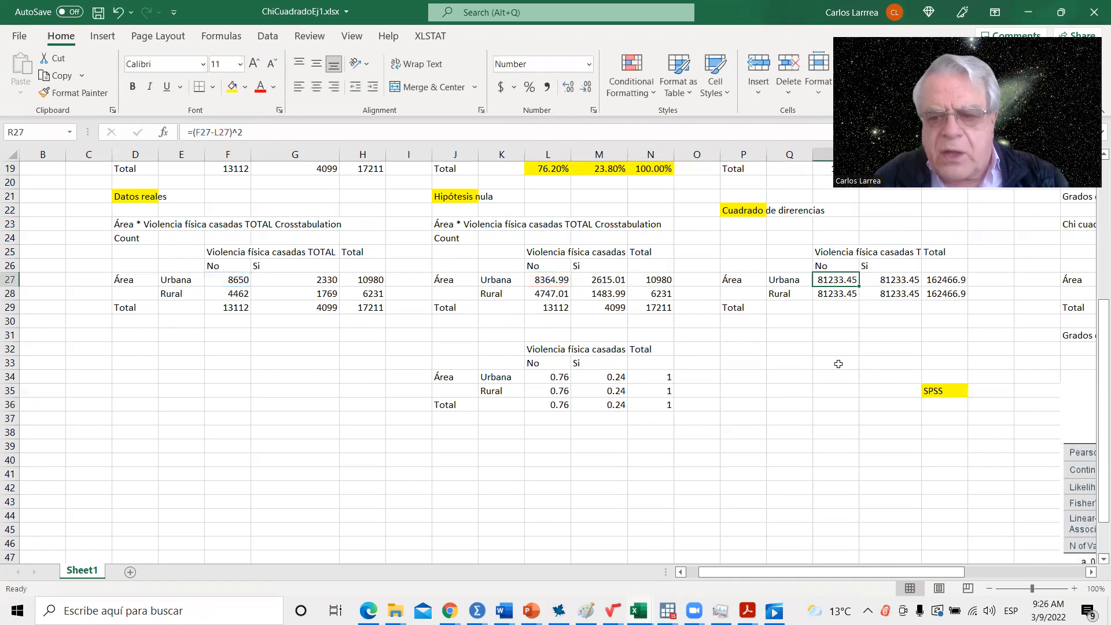
- Trace the cells referenced by the urban "No" formula in Y27 of the Chi cuadrado table, keeping the formula unchanged
left_click(1091, 575)
left_click(1091, 574)
left_click(1092, 574)
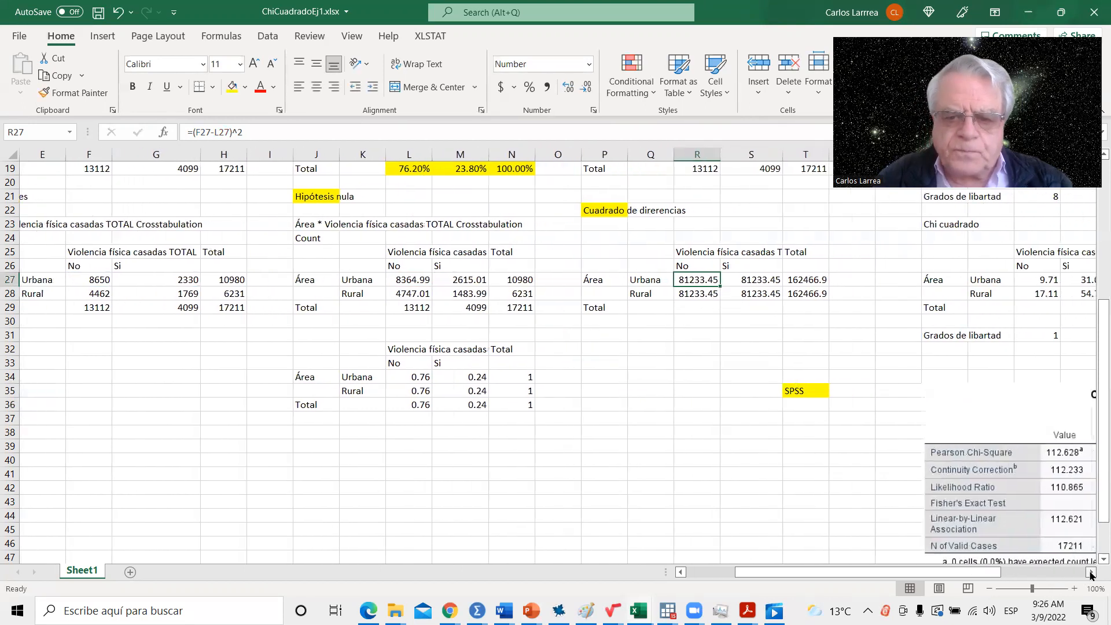
left_click(1091, 574)
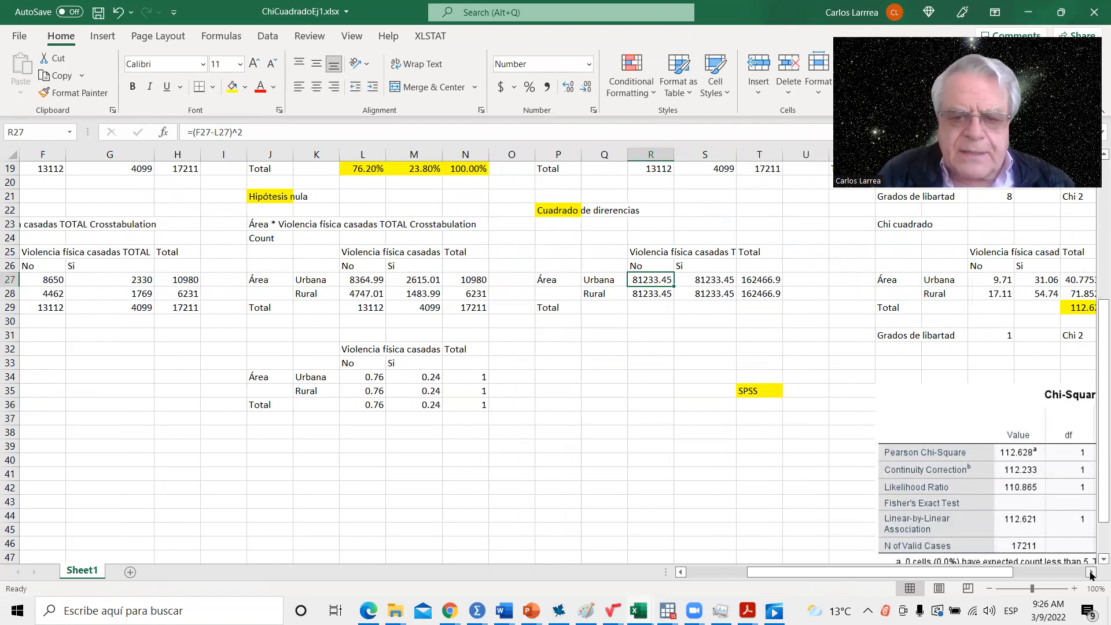
left_click(1091, 574)
left_click(1092, 574)
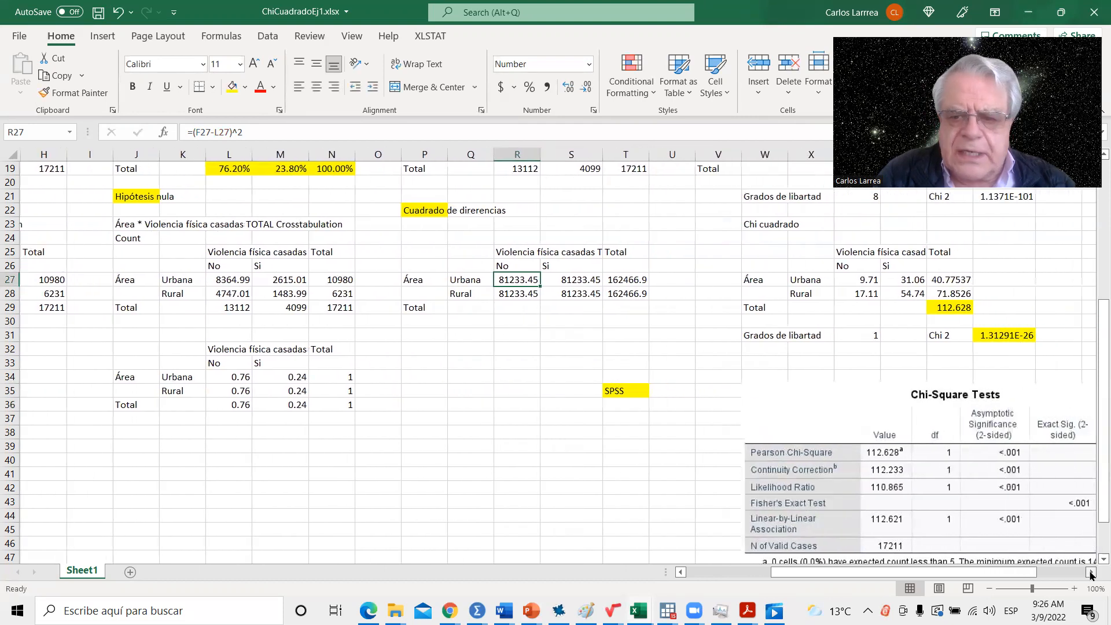
left_click(862, 282)
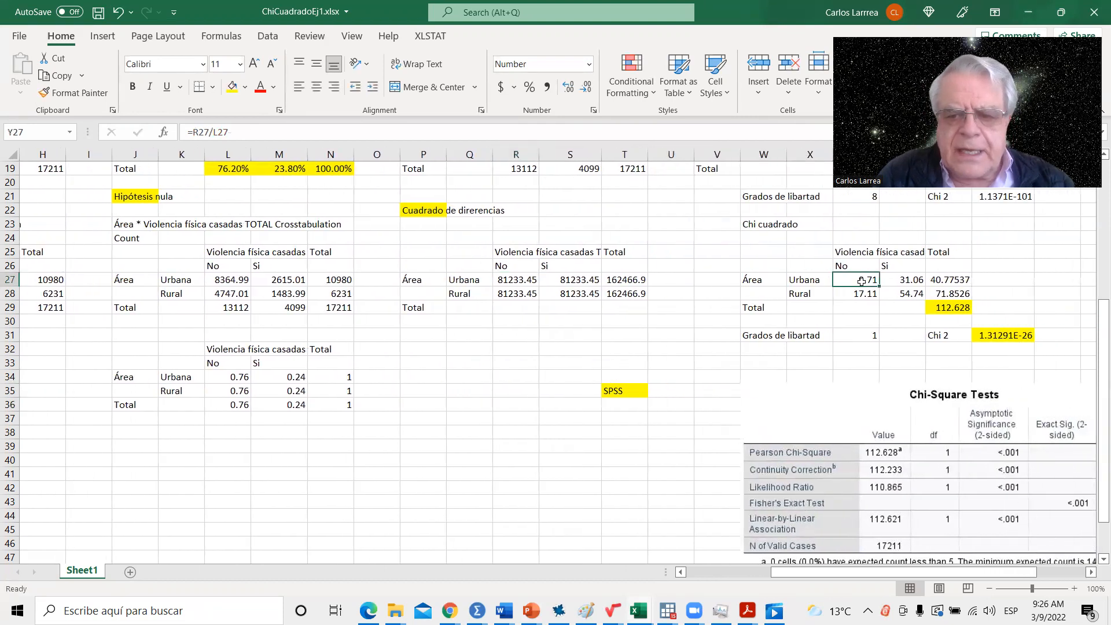
left_click(200, 129)
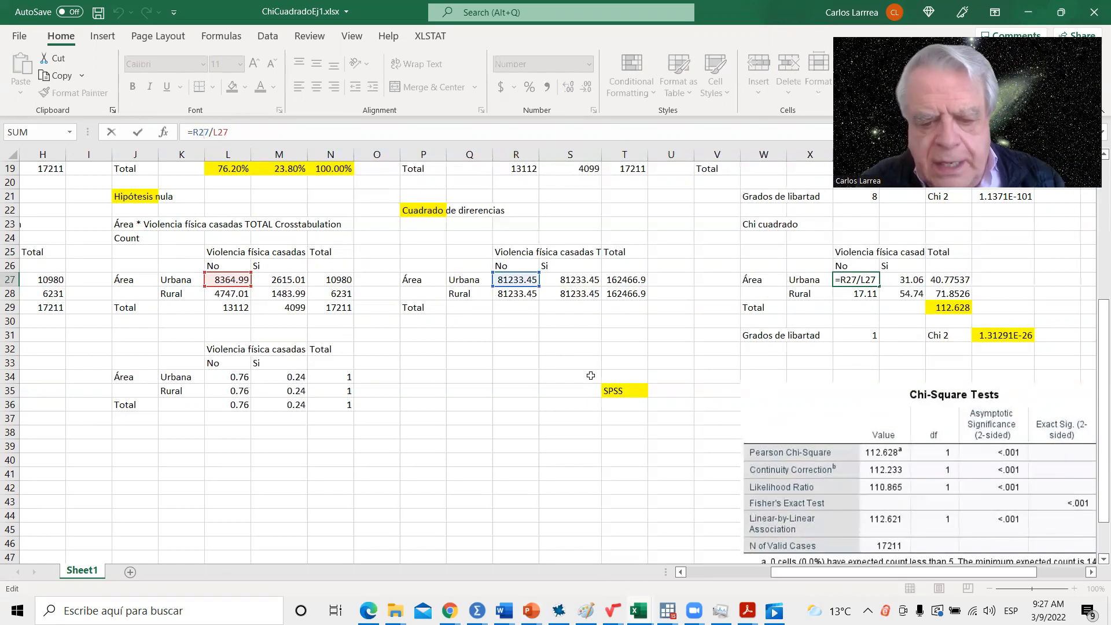
key("ctrl+Return")
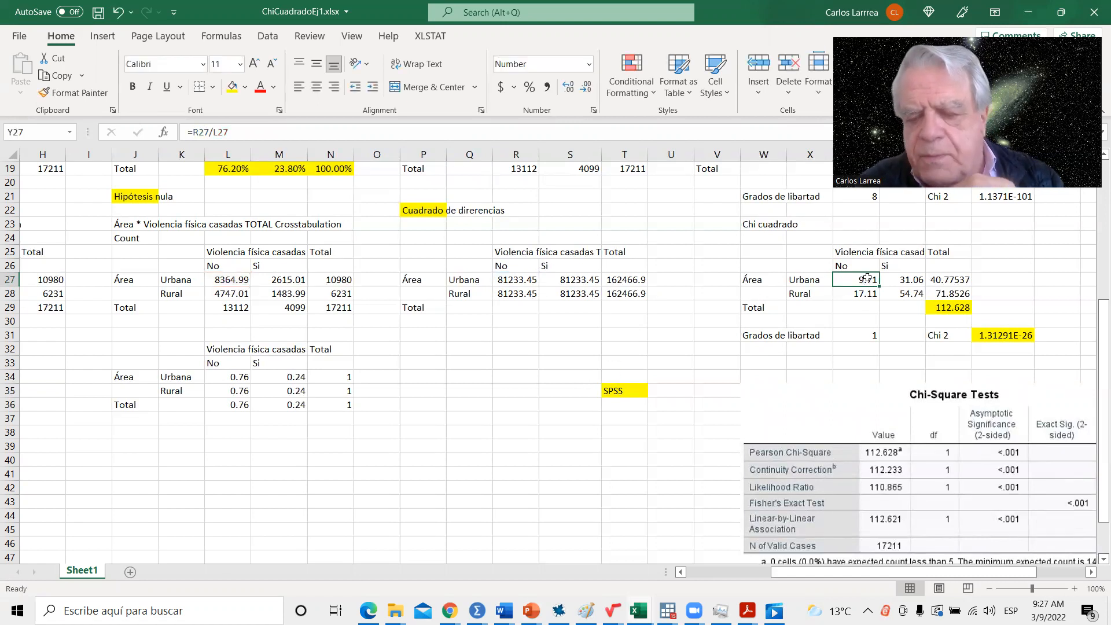
- Review the remaining cell contributions in the Chi cuadrado table and the total's sum formula in AA29
left_click(899, 283)
left_click(875, 299)
left_click(905, 299)
left_click(949, 308)
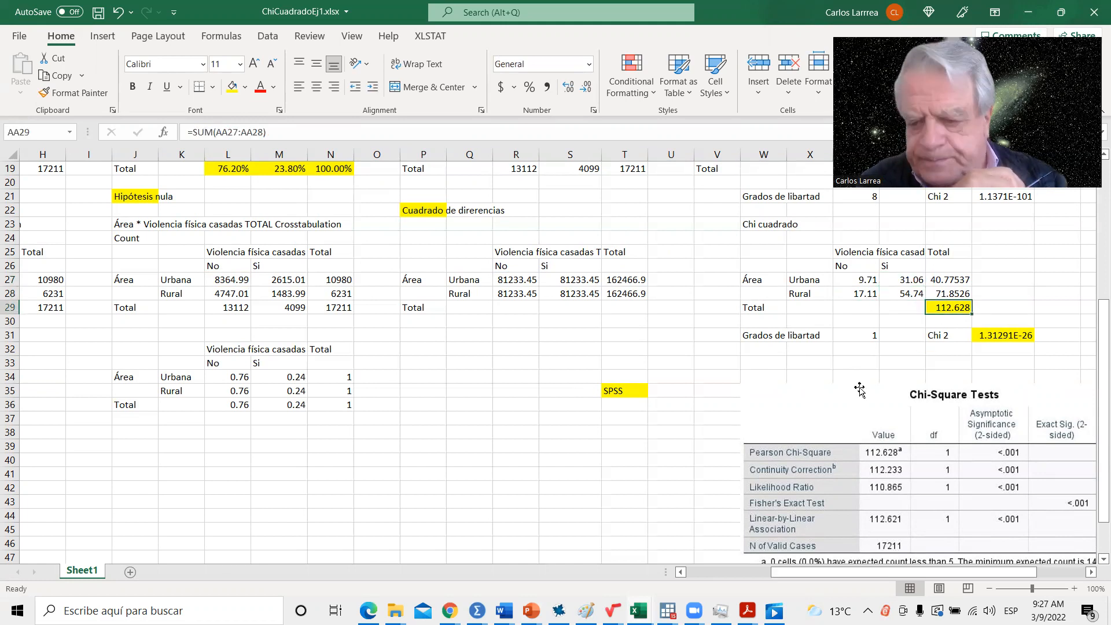
- Check the degrees of freedom in Y31 and trace the inputs of the CHISQ.DIST formula in AB31 without altering it
left_click(779, 336)
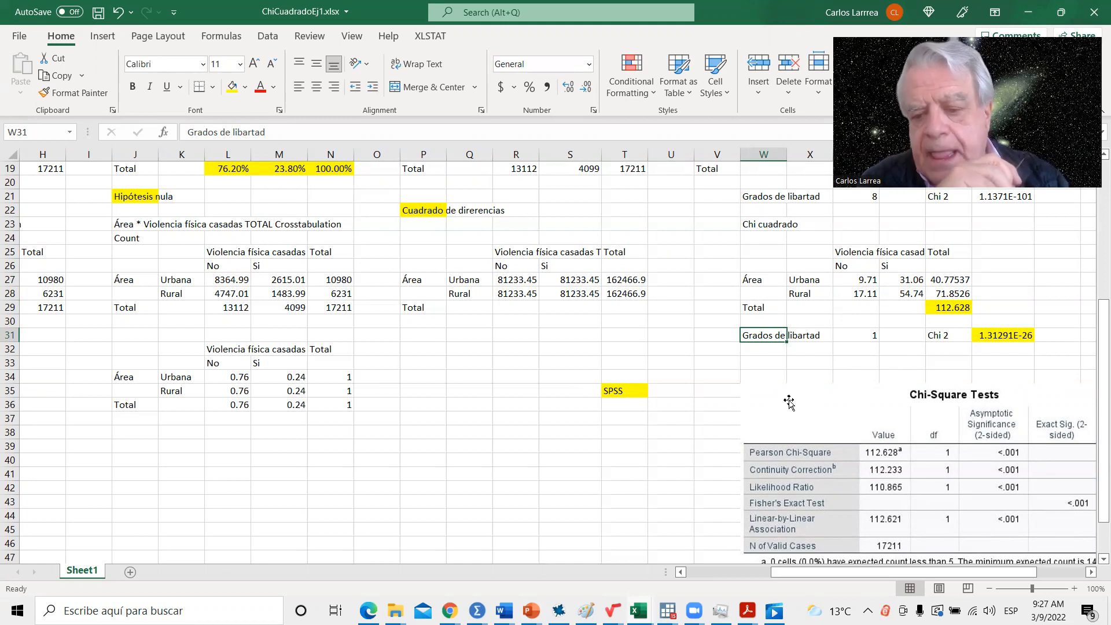
left_click(862, 340)
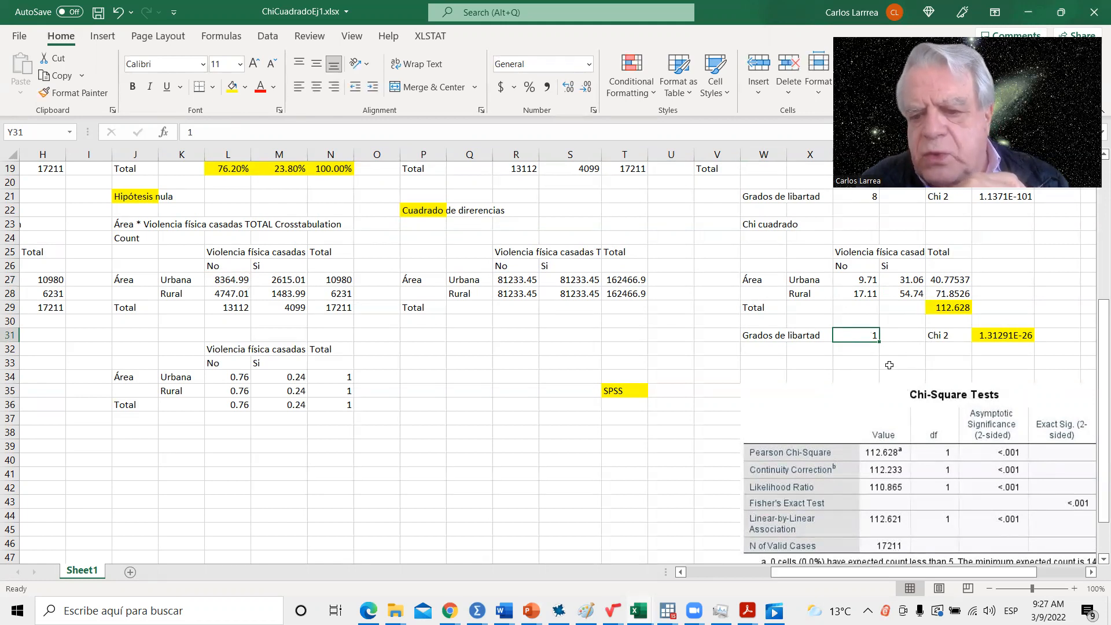
left_click(937, 337)
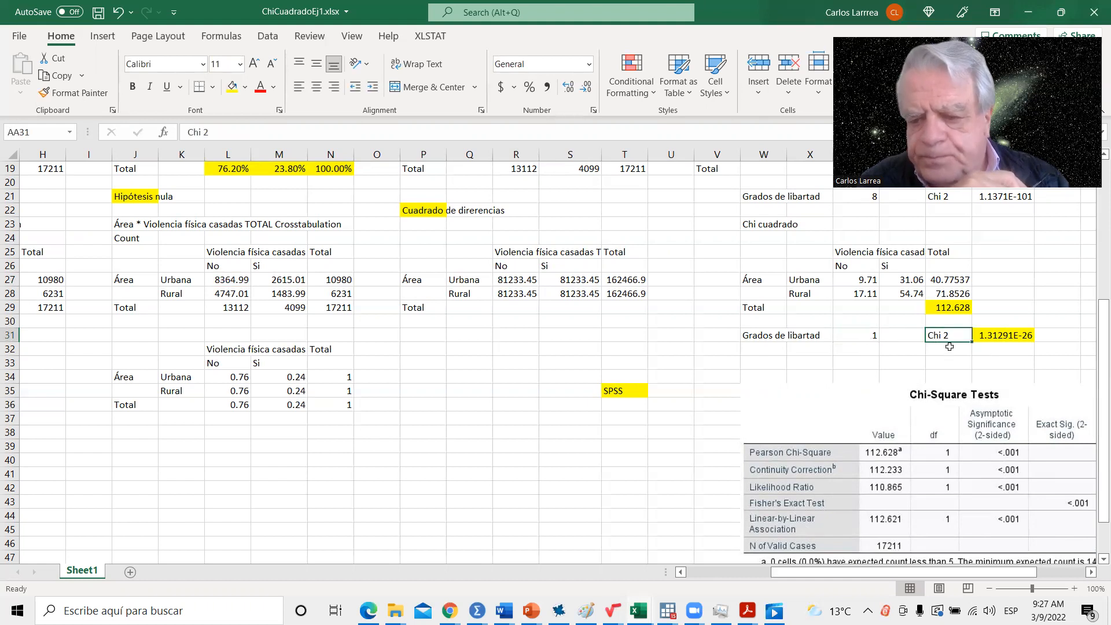
left_click(943, 307)
left_click(988, 338)
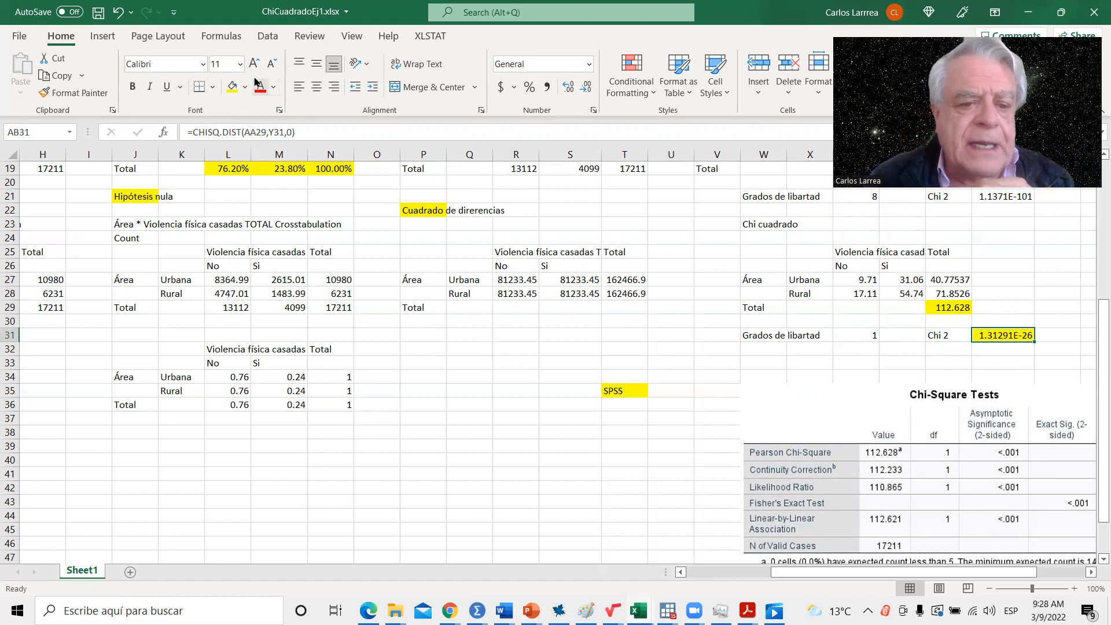
left_click(199, 132)
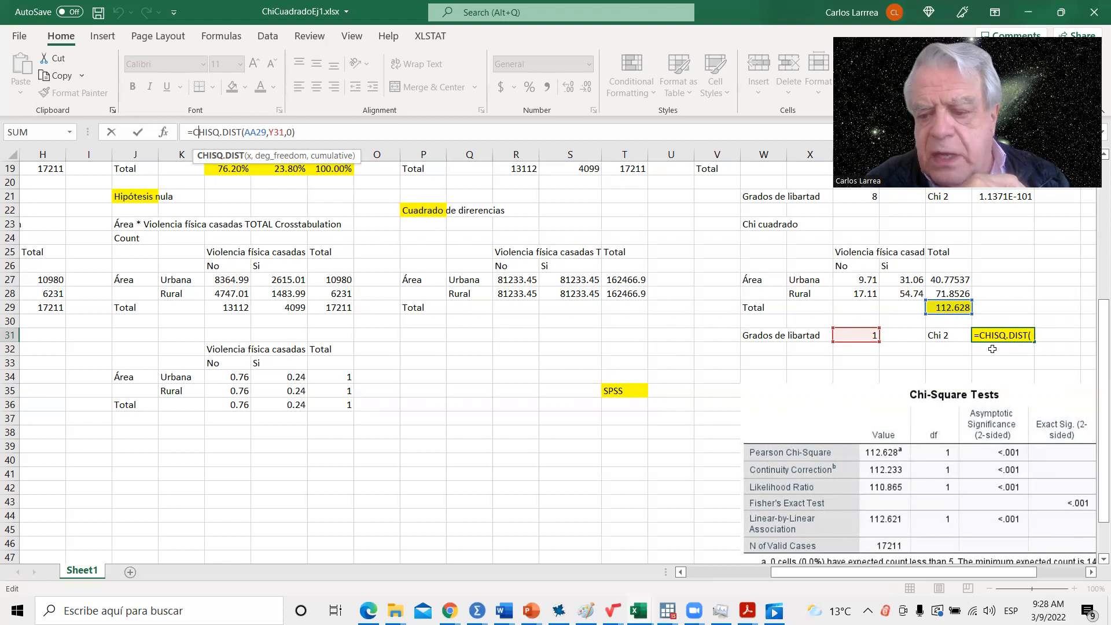
key("Return")
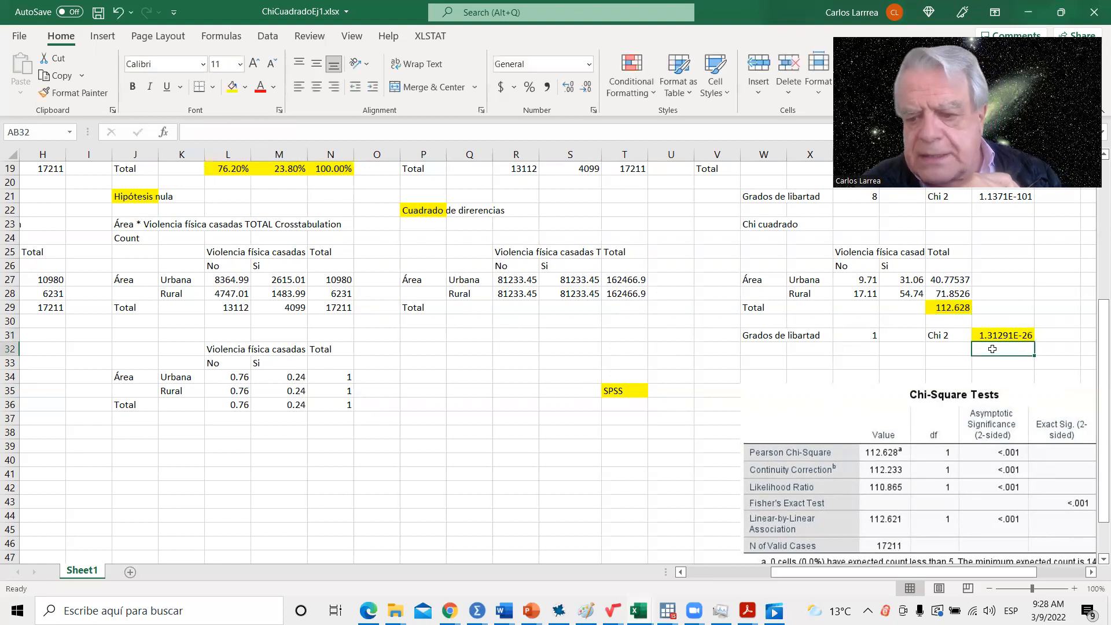
left_click(995, 334)
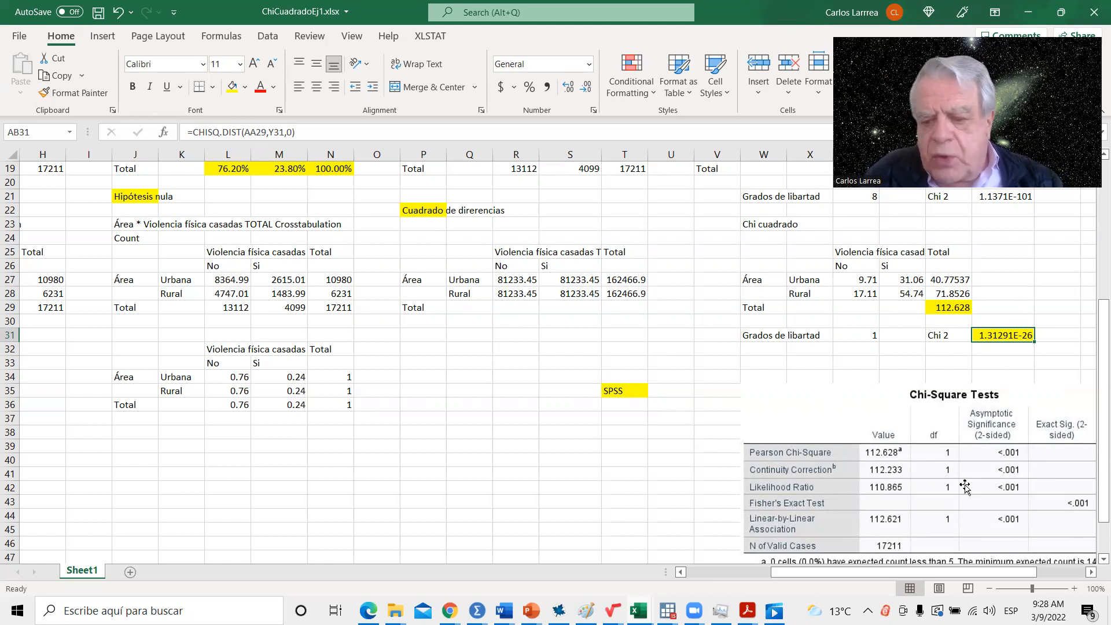
- Bring the whole SPSS Chi-Square Tests picture into view and examine its Pearson Chi-Square significance, selecting the picture
scroll(1095, 557, "down", 10)
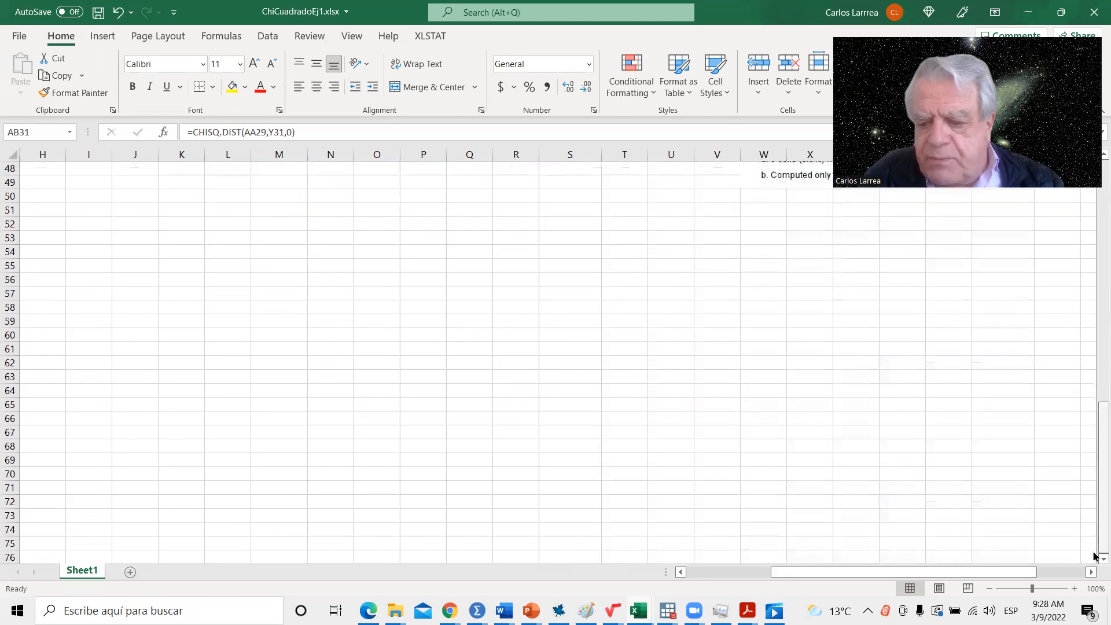
scroll(743, 399, "up", 4)
scroll(743, 390, "up", 1)
left_click_drag(801, 572, 859, 572)
scroll(524, 408, "up", 1)
scroll(524, 408, "up", 6)
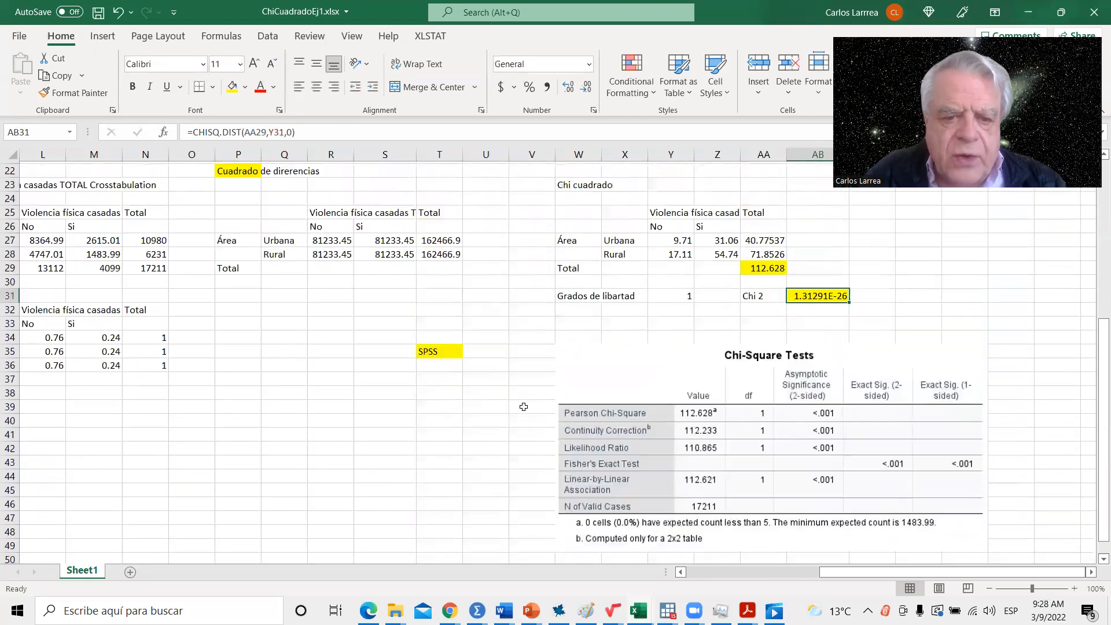
scroll(524, 407, "down", 4)
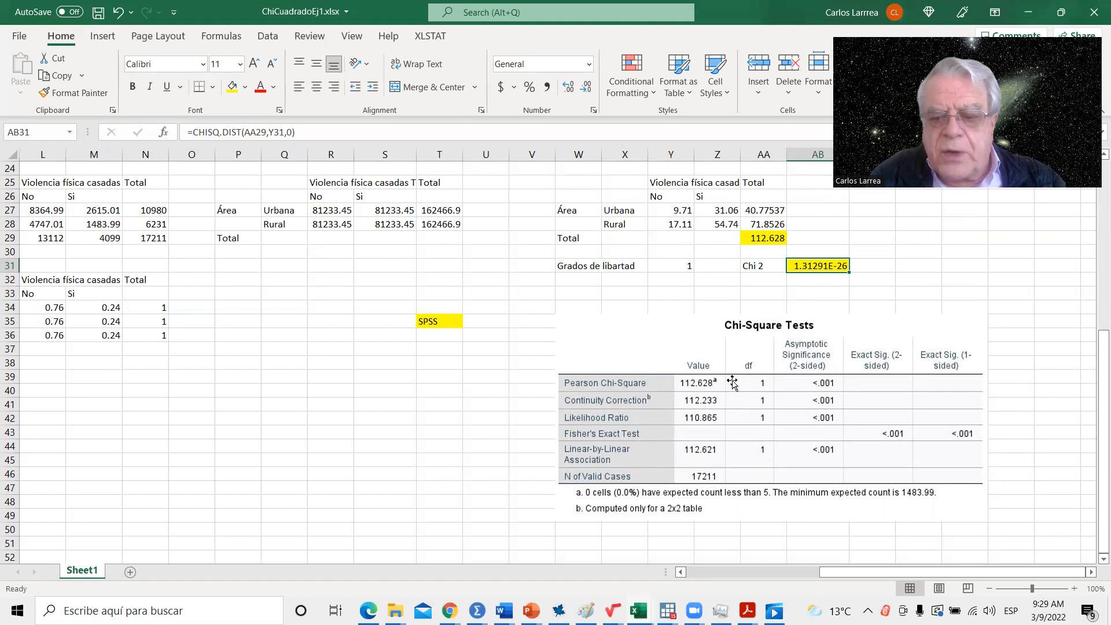
left_click(819, 383)
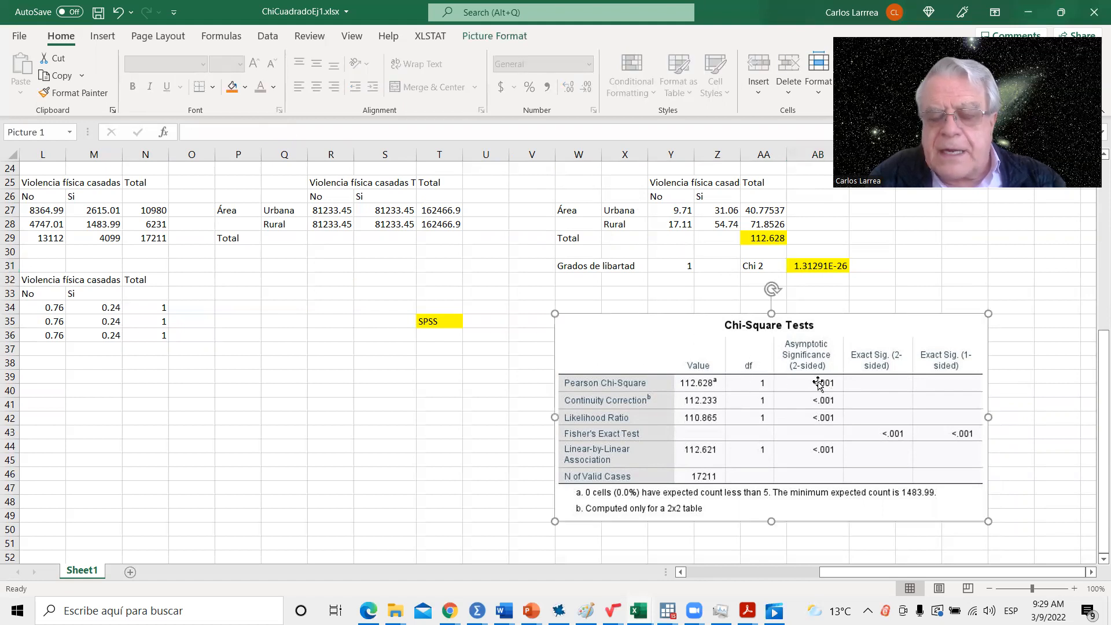